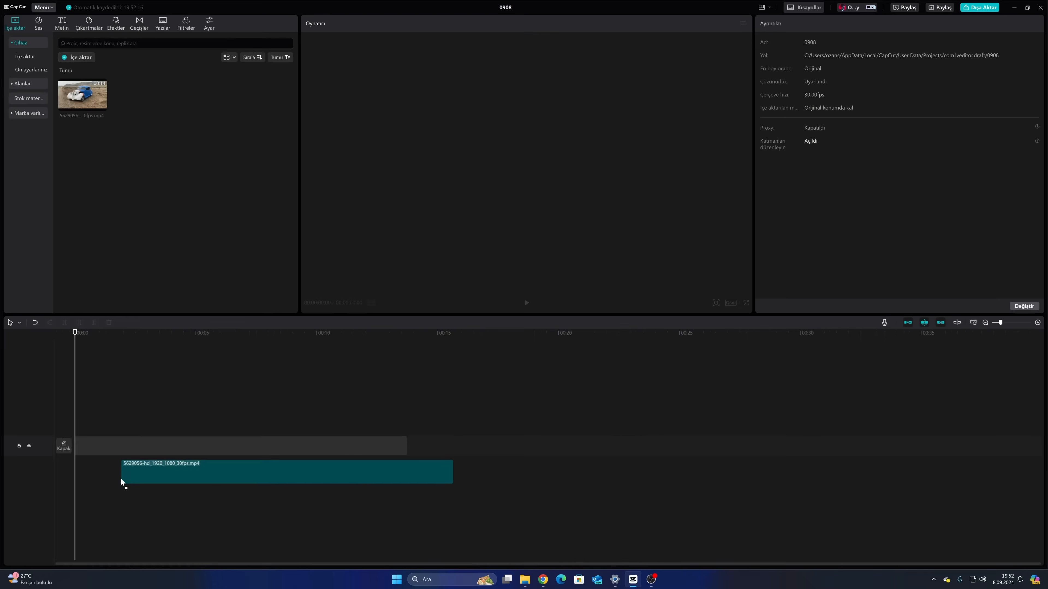
# Place the car video at the start of the timeline and enlarge the preview area
pyautogui.moveTo(122, 479); pyautogui.dragTo(124, 454)
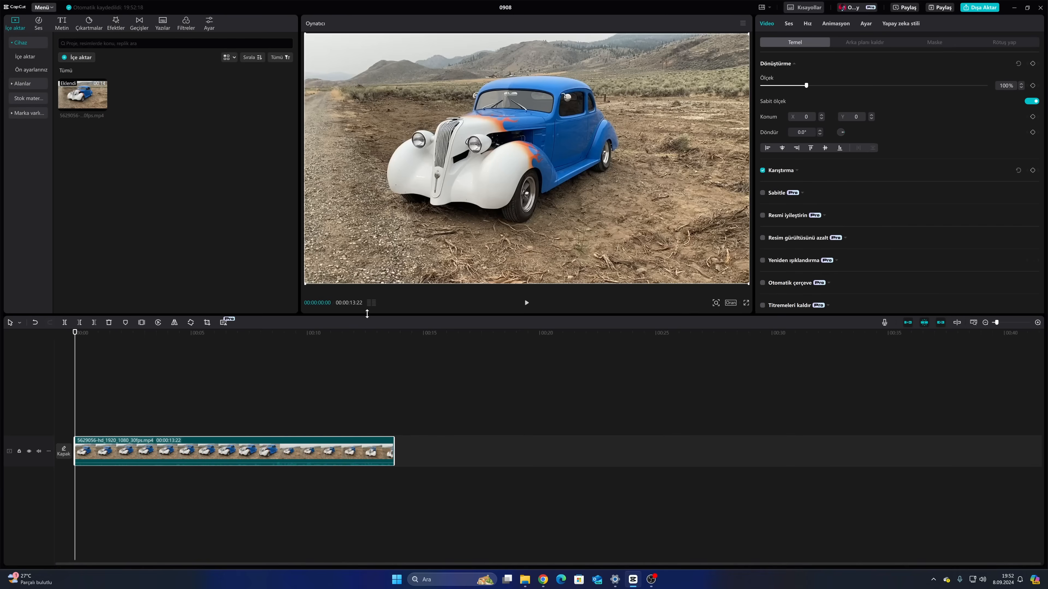
pyautogui.moveTo(366, 314); pyautogui.dragTo(367, 407)
# Play through the car clip to find the cut point and trim away everything after 00:00:08:18
pyautogui.click(295, 452)
pyautogui.press('space')
pyautogui.moveTo(363, 454); pyautogui.dragTo(222, 458)
pyautogui.press('space')
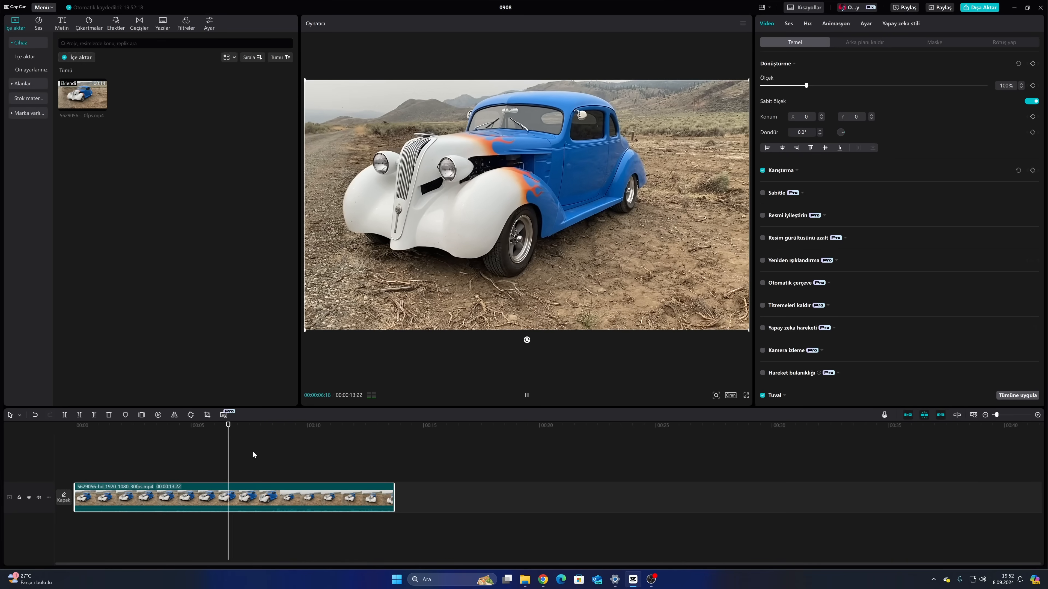
pyautogui.press('space')
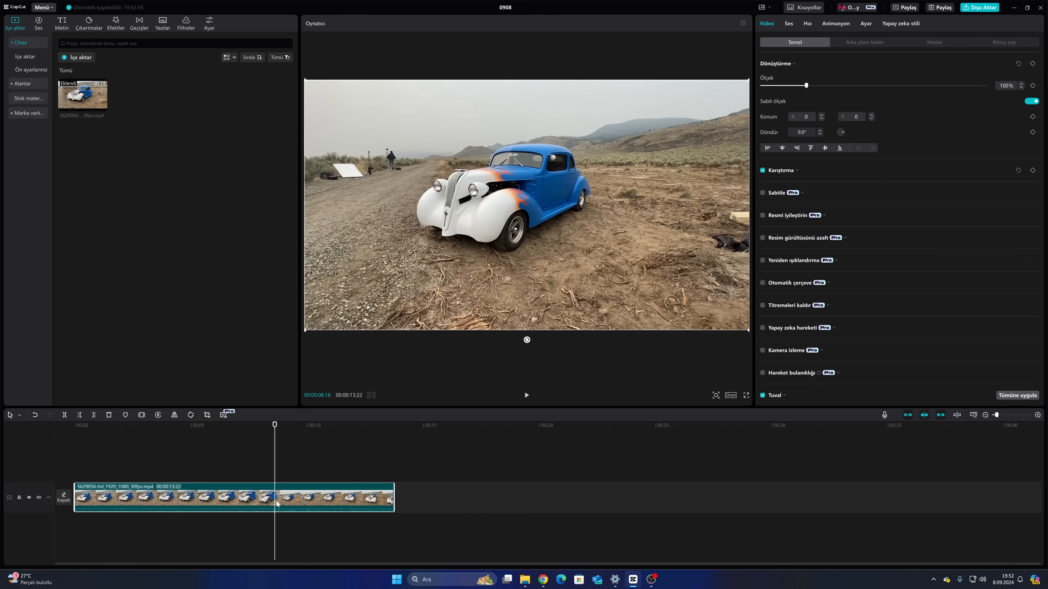
pyautogui.press('w')
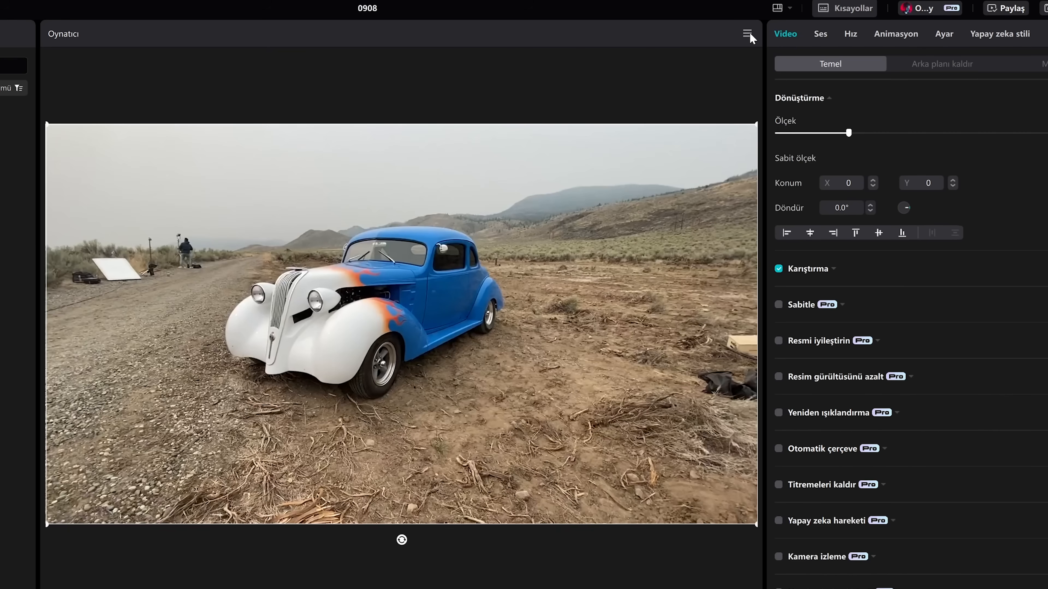
# Export the current frame as a 1080P PNG still named araba_frame, with importing it into the project enabled
pyautogui.click(749, 35)
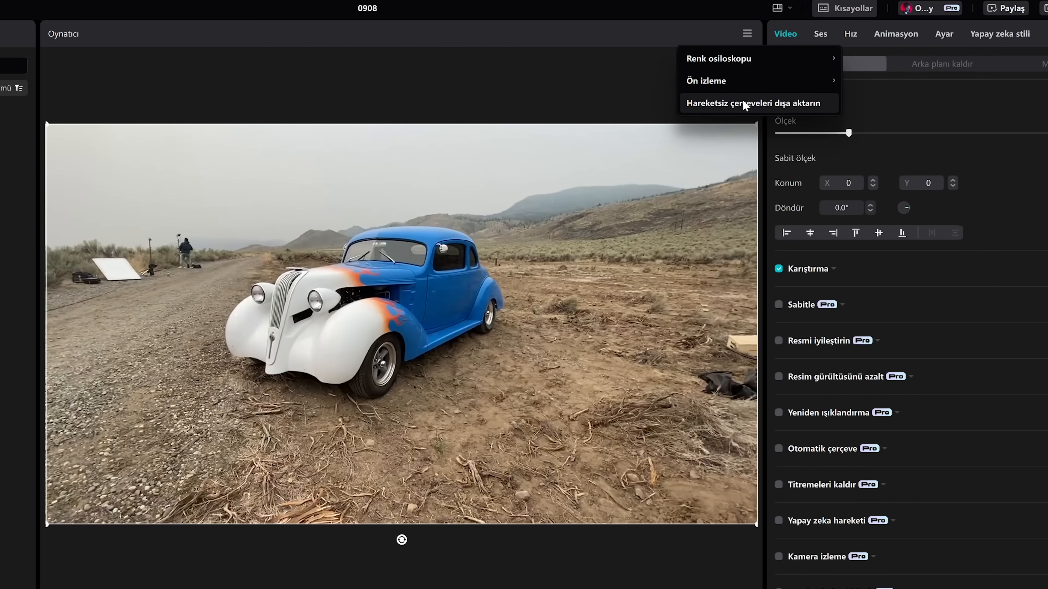
pyautogui.click(767, 101)
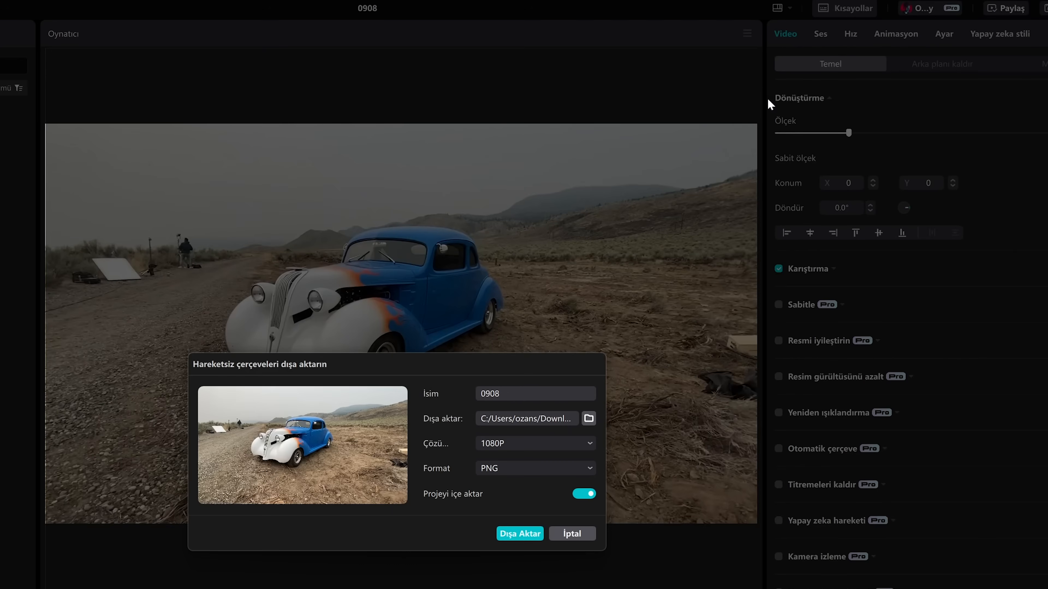
pyautogui.doubleClick(495, 393)
pyautogui.write('araba_frame')
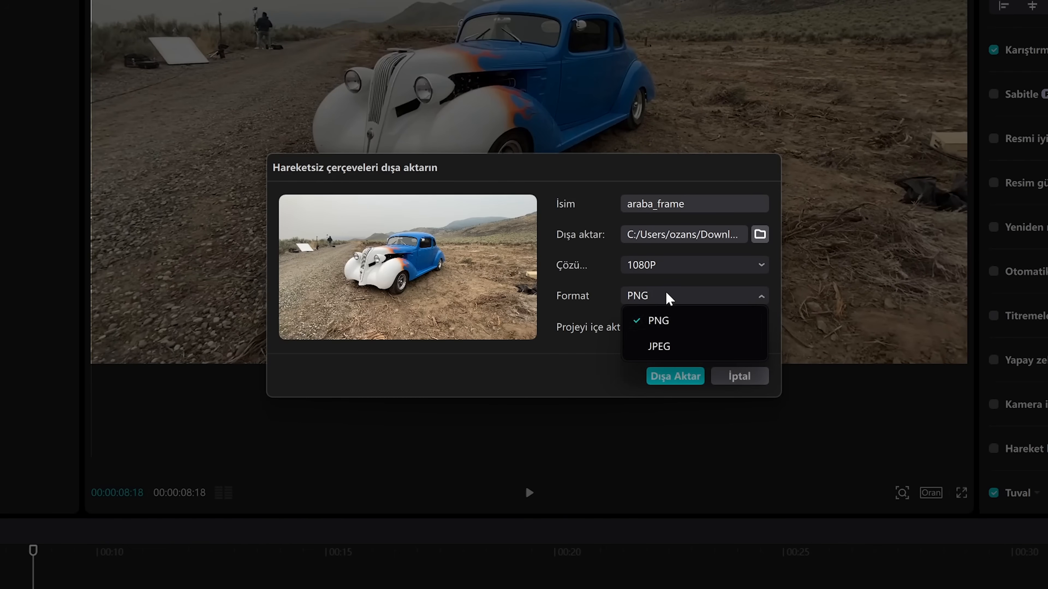
pyautogui.click(660, 384)
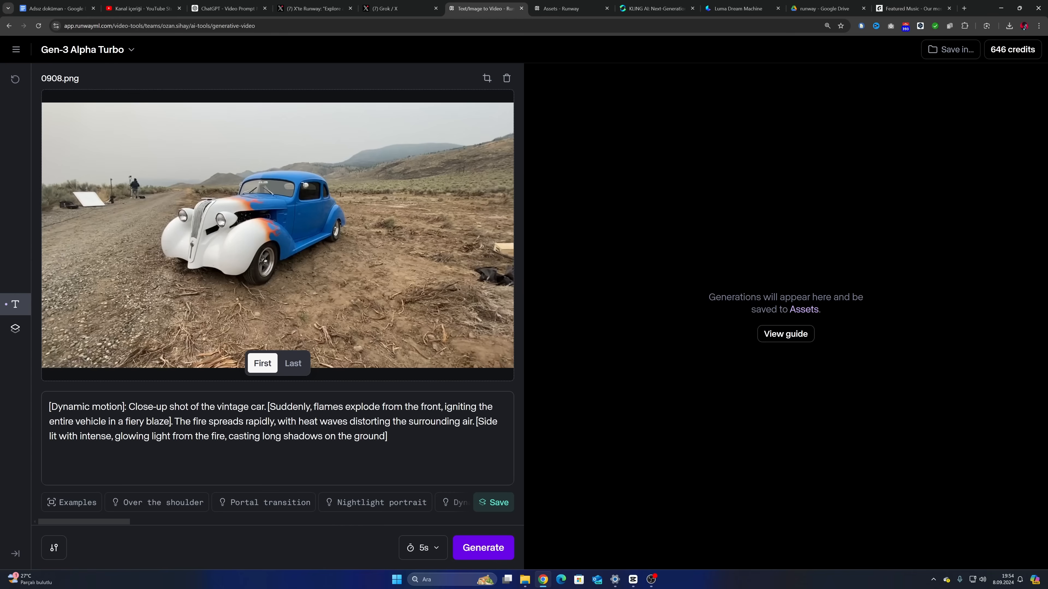
# Switch to Runway Gen-3 Alpha Turbo and generate a 5-second video from the first-frame car image and the fire prompt
pyautogui.click(481, 548)
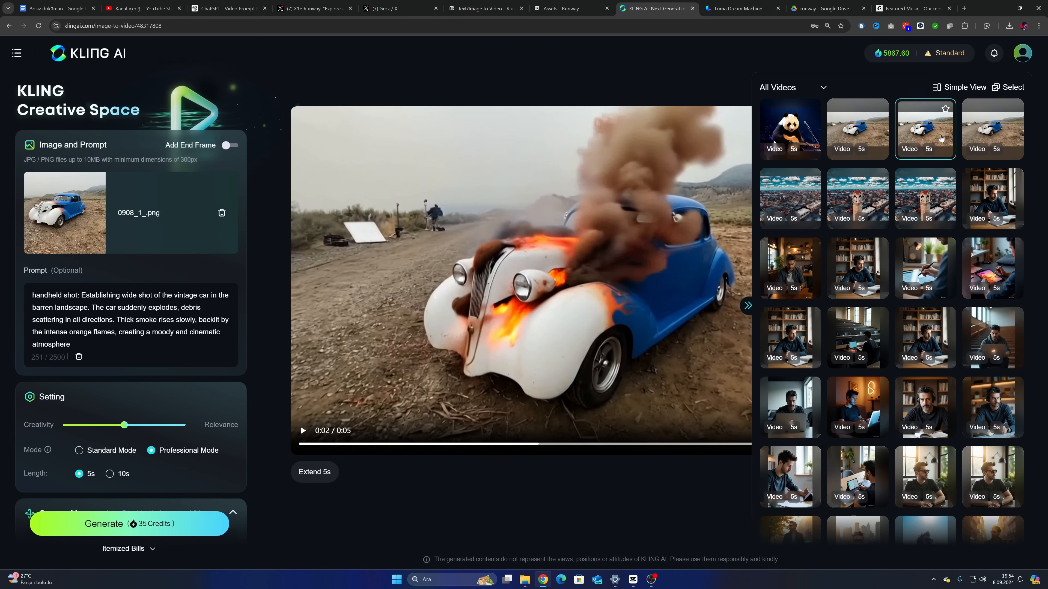
# Switch to Kling AI, play the generated burning-car video and collapse the video history list
pyautogui.click(687, 346)
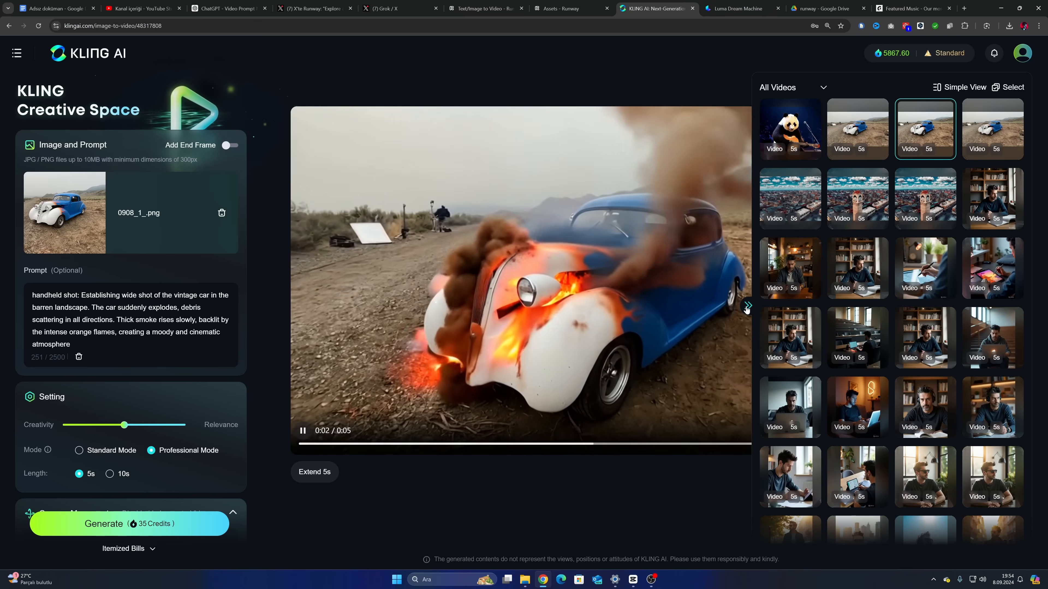
pyautogui.click(748, 305)
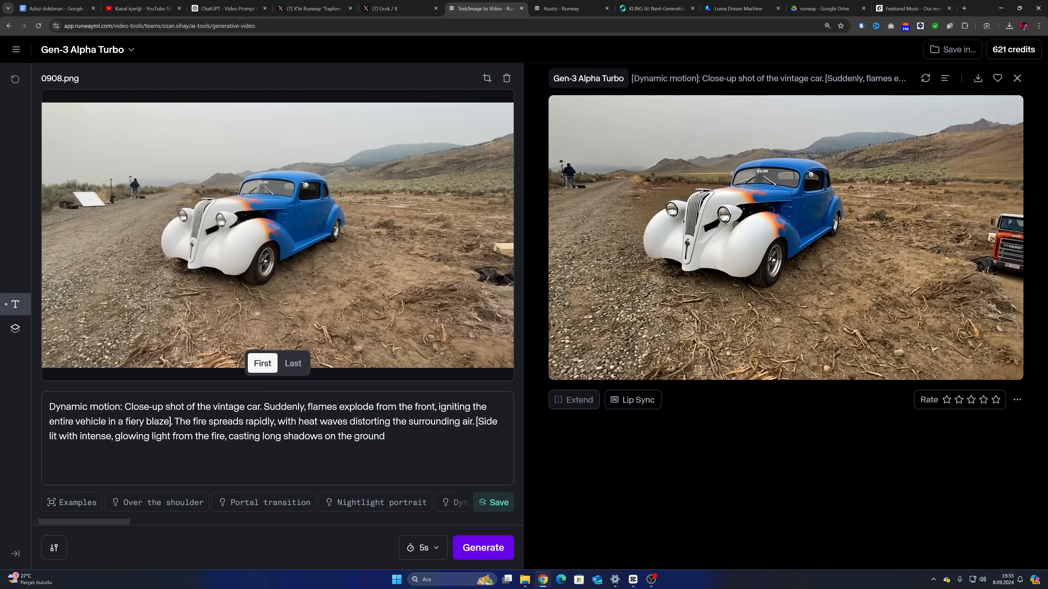
# Switch back to Runway and remove the square brackets from the vintage car fire prompt
pyautogui.press('BackSpace')
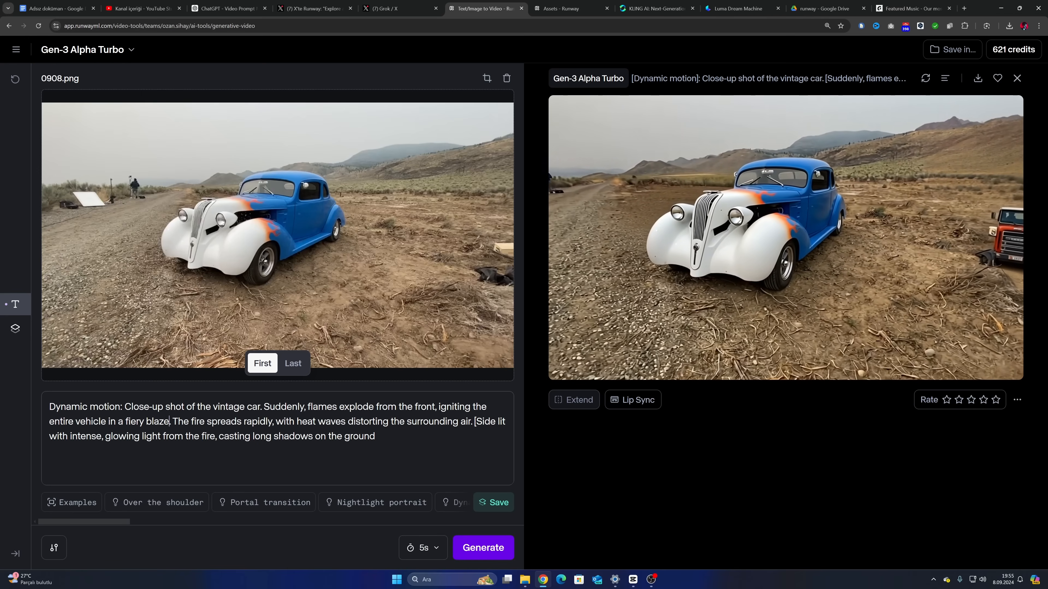
pyautogui.click(474, 421)
pyautogui.press('BackSpace')
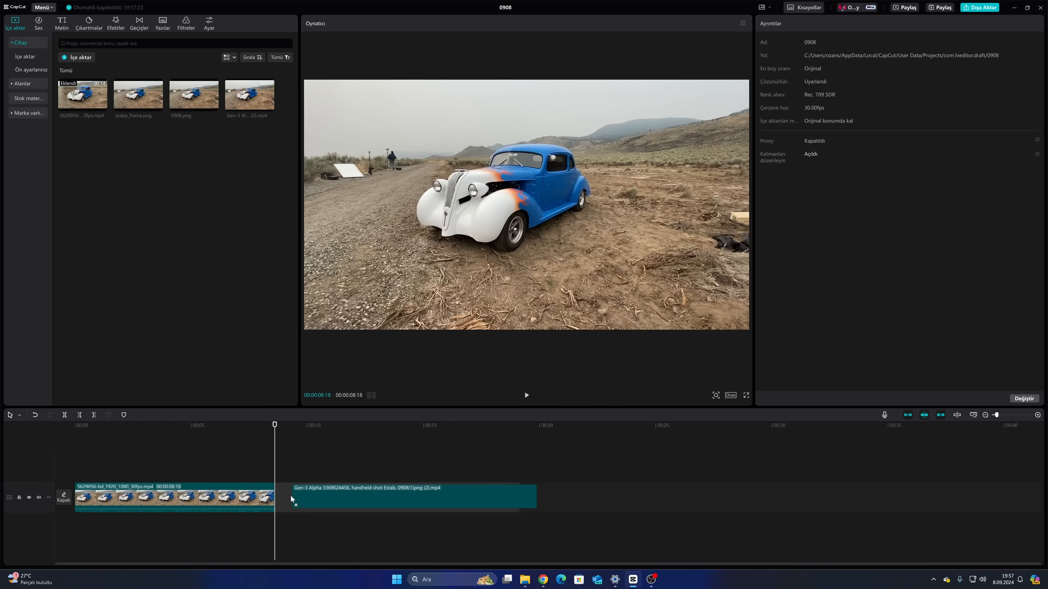
# Switch to CapCut, append the Gen-3 Alpha clip directly after the trimmed car clip and compare frames around the join
pyautogui.moveTo(290, 500); pyautogui.dragTo(280, 502)
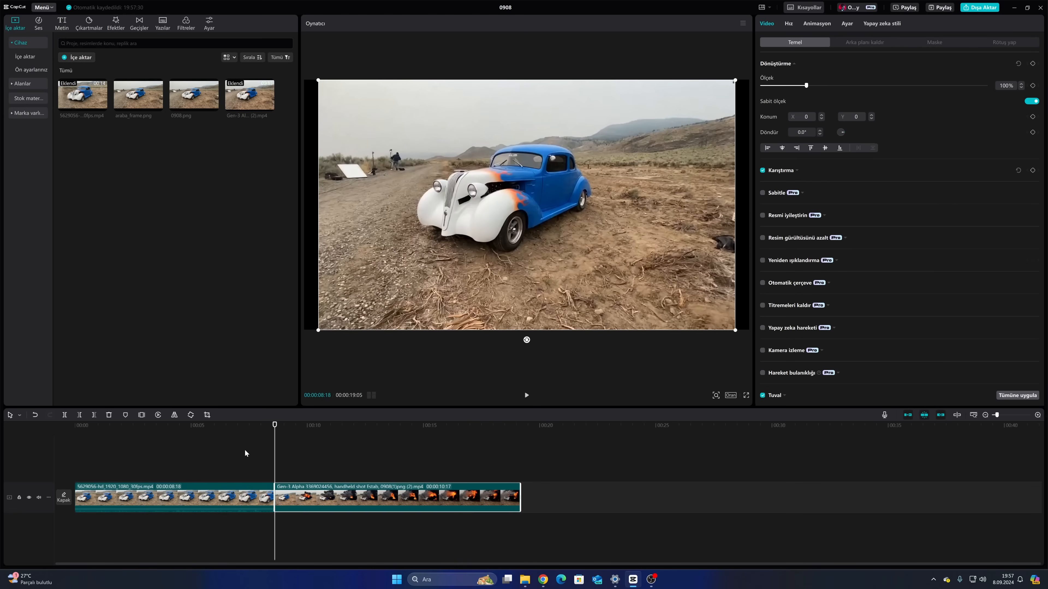
pyautogui.click(255, 452)
pyautogui.click(303, 450)
pyautogui.click(259, 438)
pyautogui.click(289, 440)
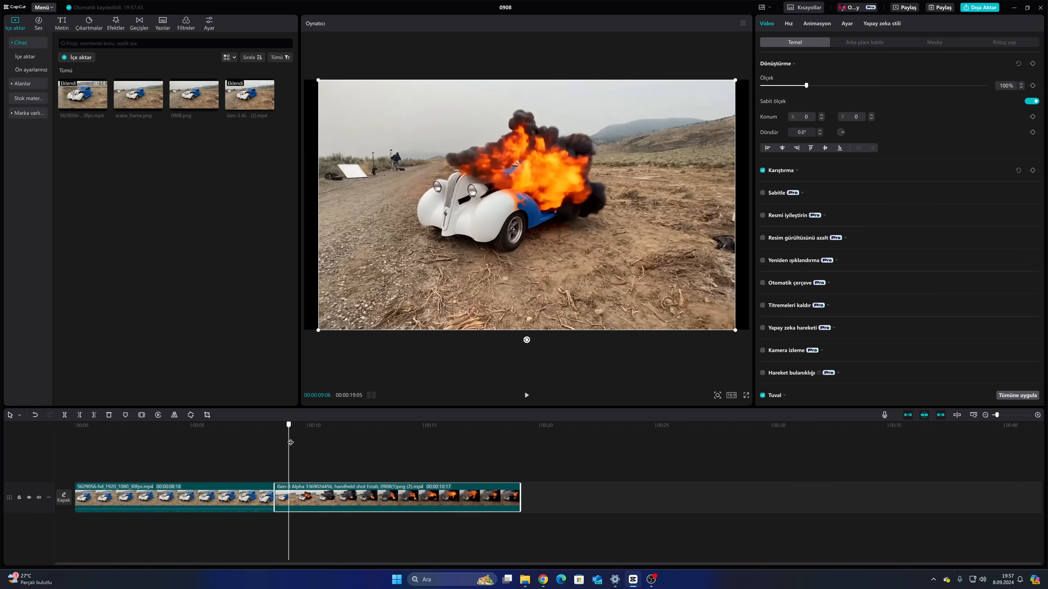
pyautogui.click(261, 440)
pyautogui.click(286, 439)
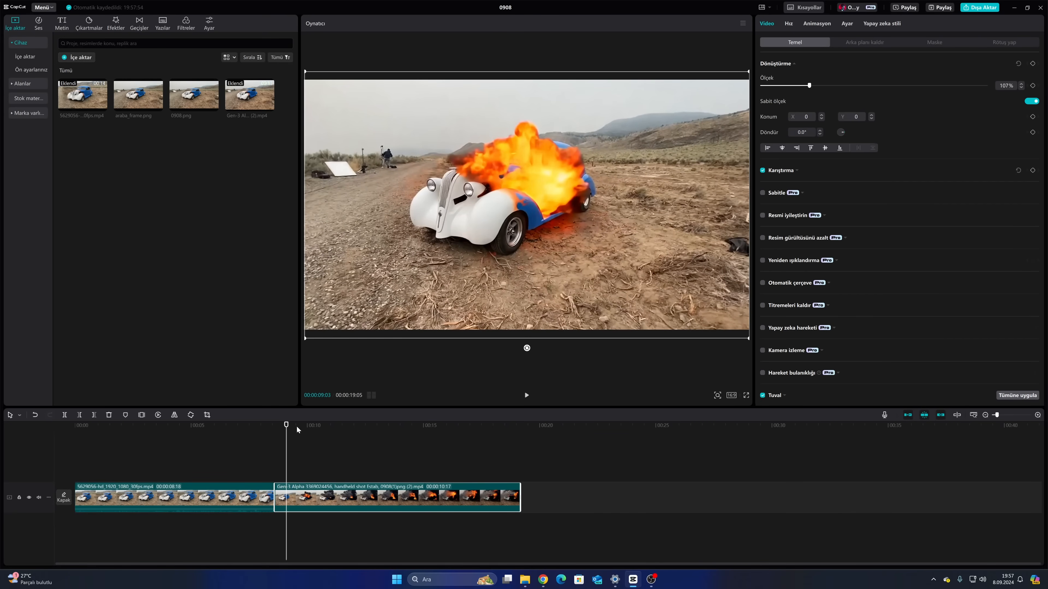
# Play back the combined sequence to check the transition and the burning-car footage at 00:00:15:27
pyautogui.click(258, 429)
pyautogui.moveTo(259, 428); pyautogui.dragTo(273, 429)
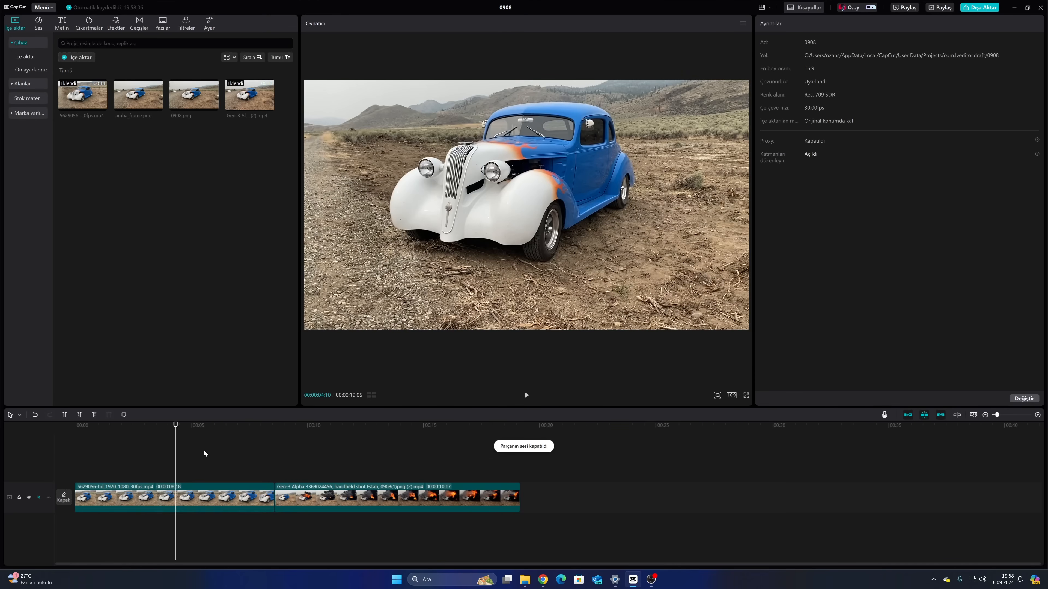
pyautogui.press('space')
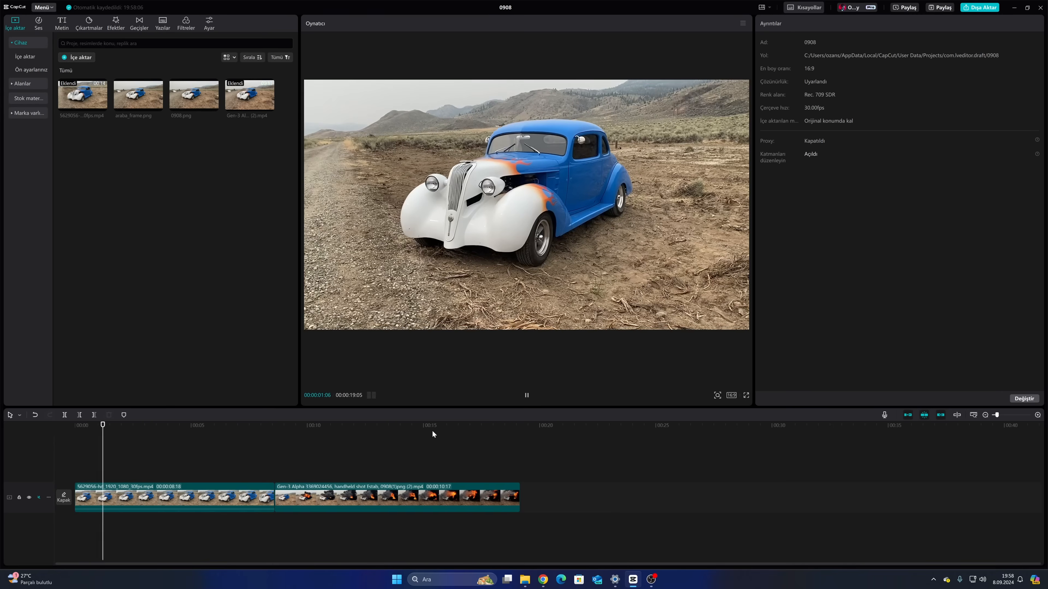
pyautogui.click(444, 432)
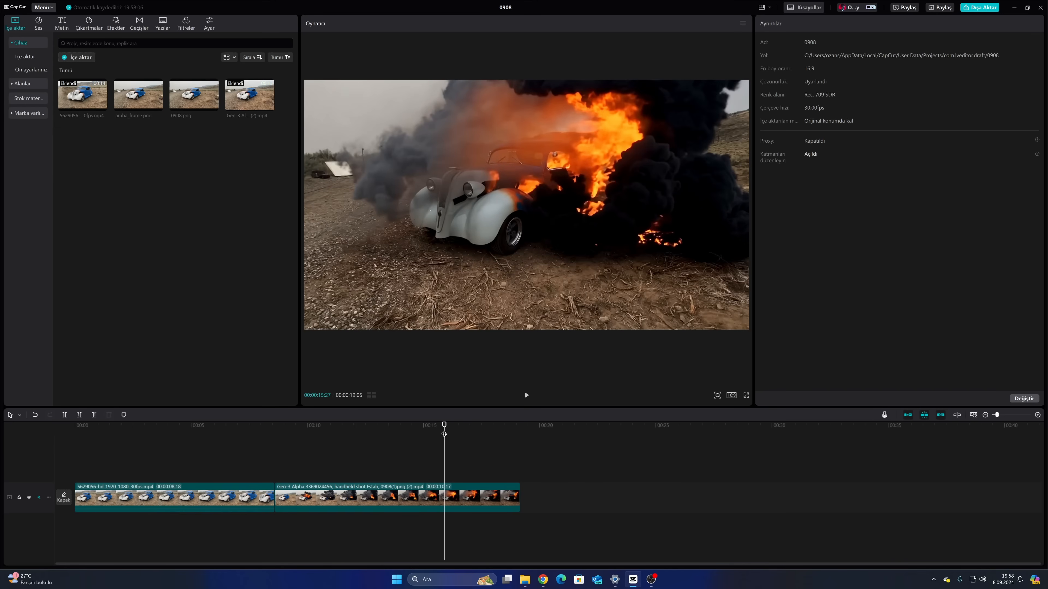